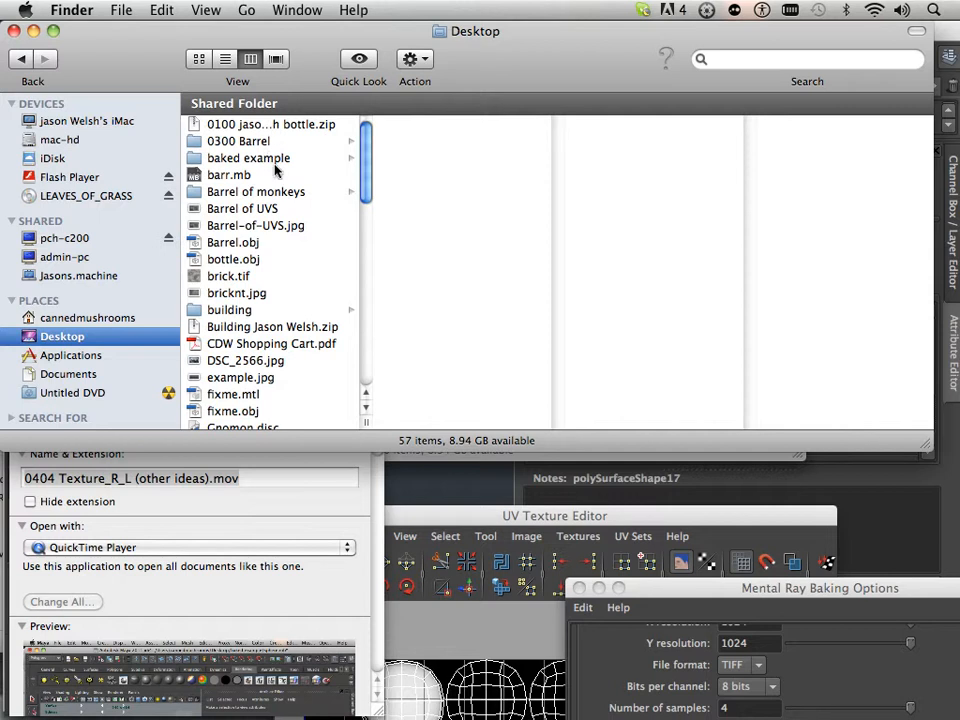
# Open barrel_no_mirror.tif from the Barrel of monkeys folder's renderData/mentalray/lightMap subfolder in Adobe Photoshop CS5.
pyautogui.click(285, 191)
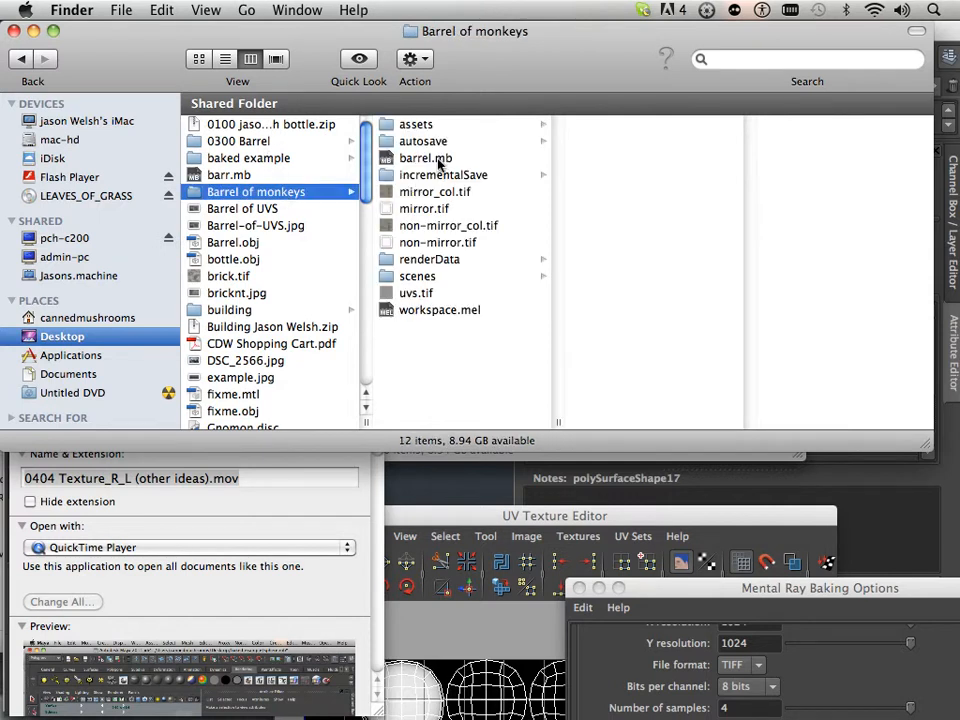
pyautogui.click(435, 259)
pyautogui.click(616, 127)
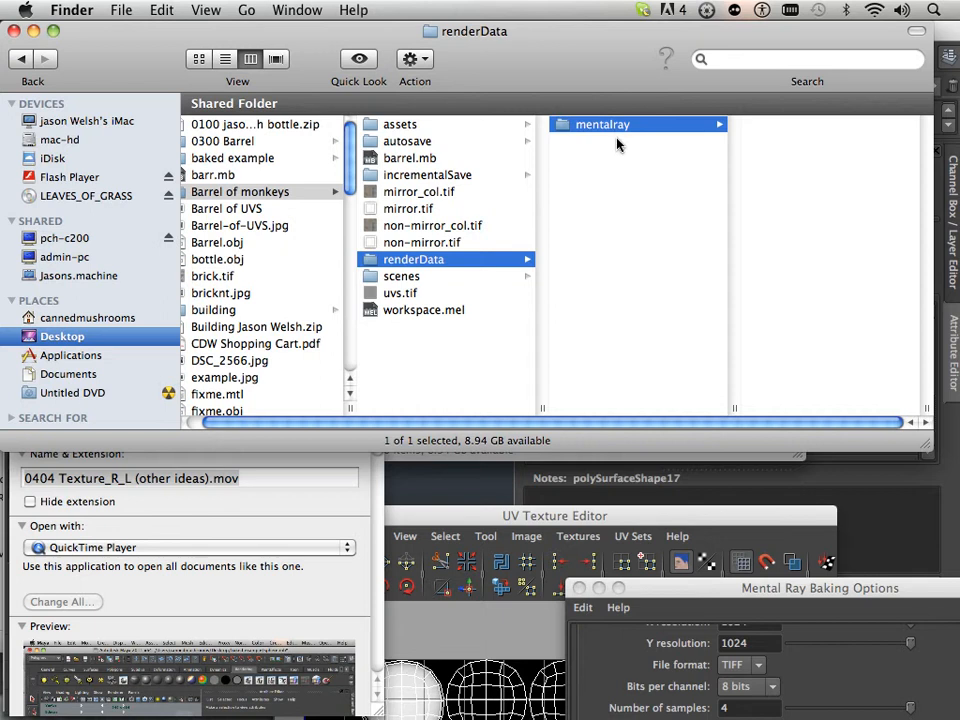
pyautogui.click(812, 142)
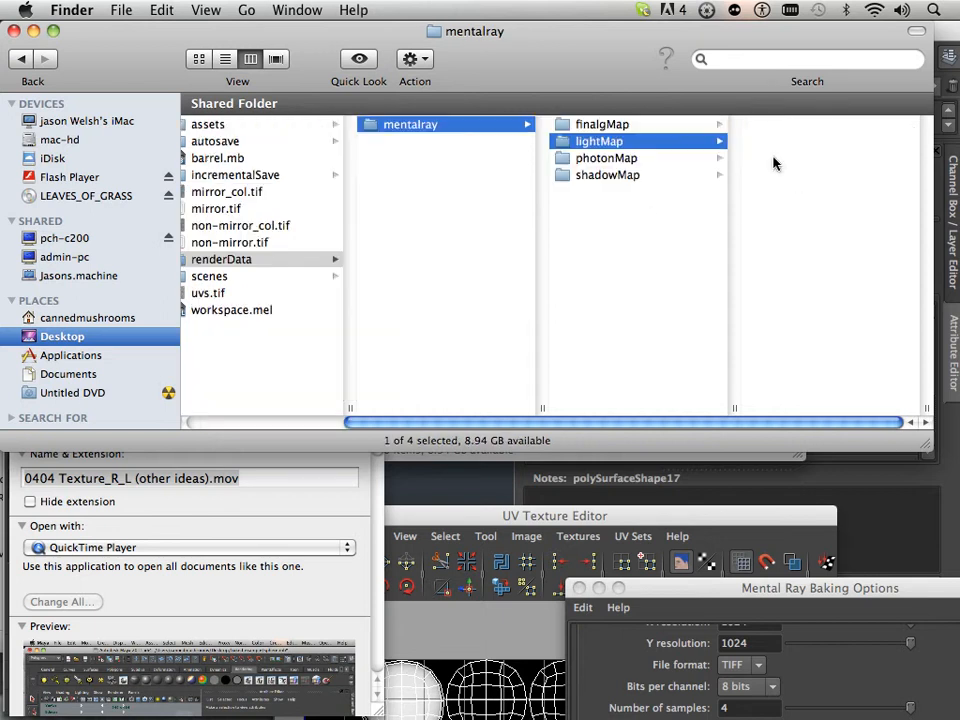
pyautogui.click(800, 126)
pyautogui.rightClick(631, 133)
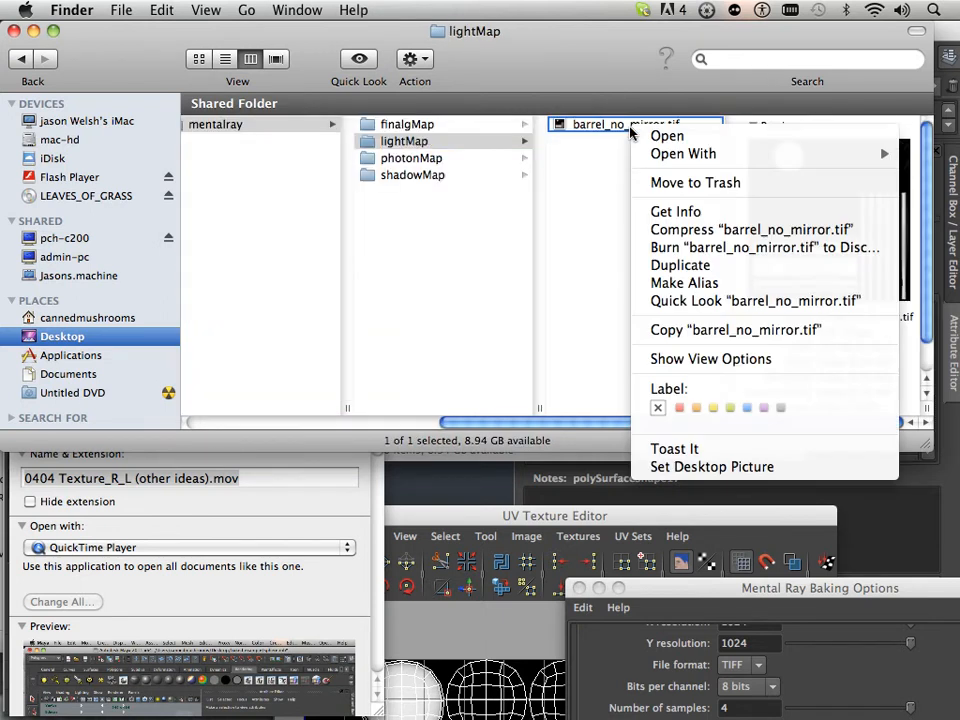
pyautogui.moveTo(677, 155)
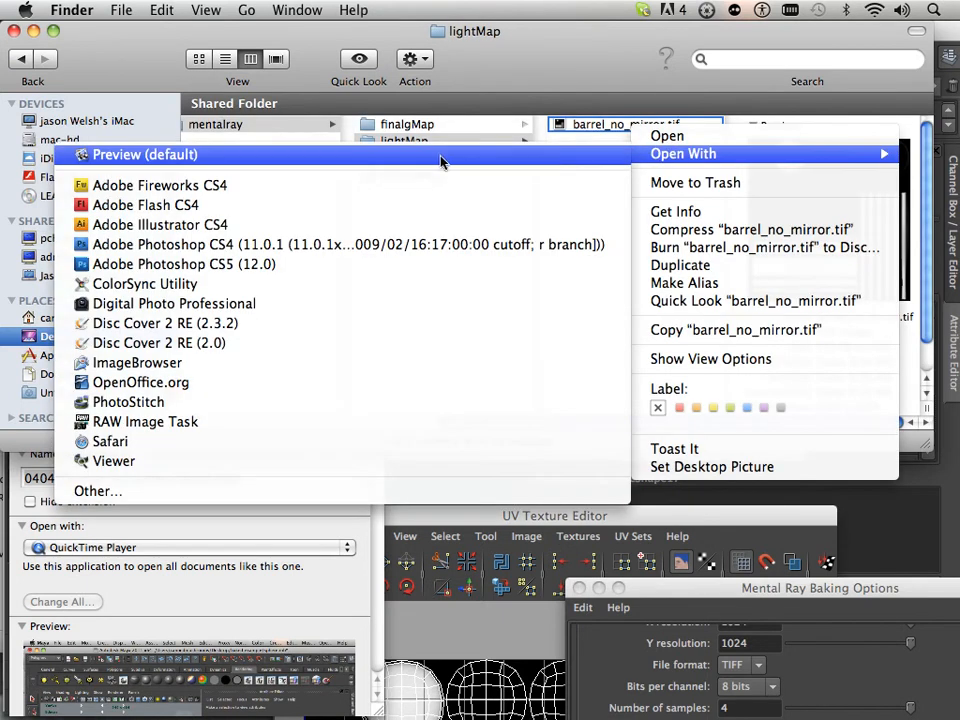
pyautogui.click(396, 272)
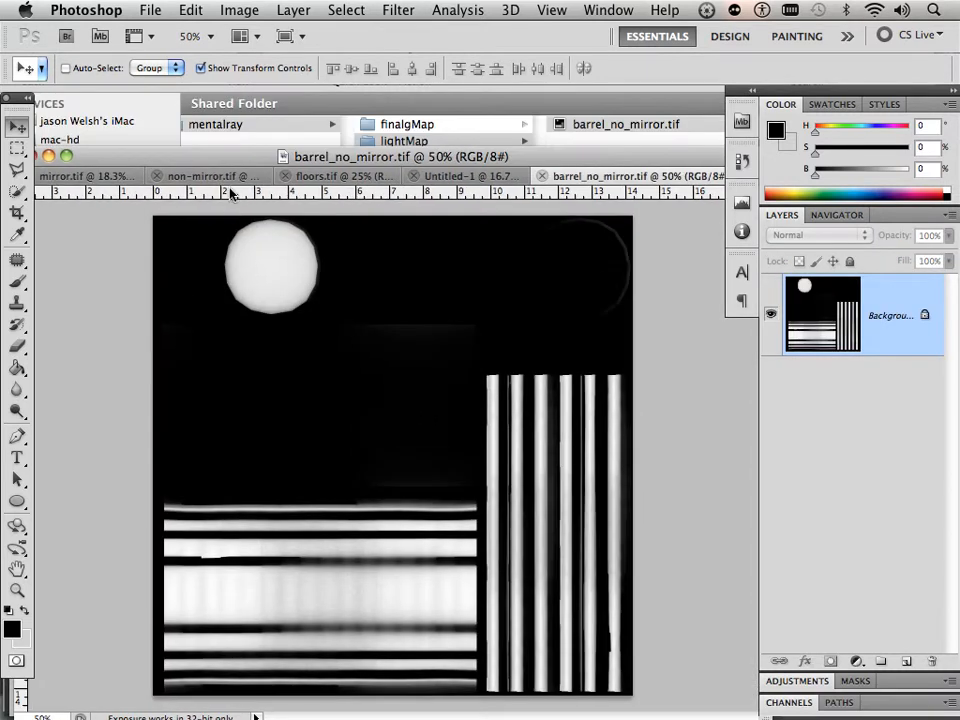
# Open the colour texture non-mirror_col.tif from the Barrel of monkeys folder.
pyautogui.click(153, 12)
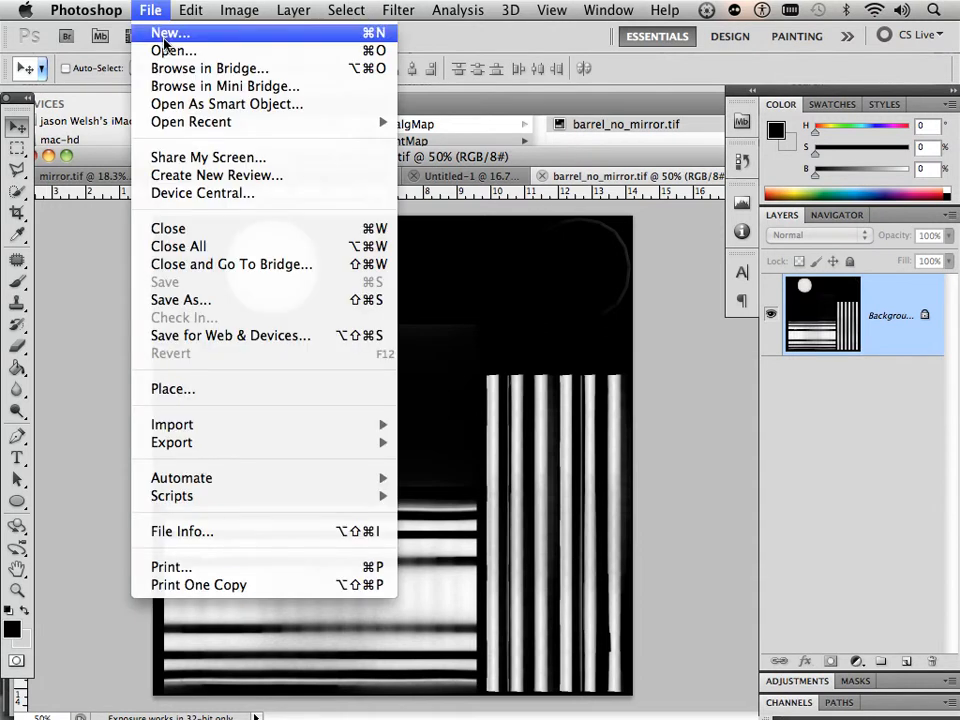
pyautogui.click(167, 51)
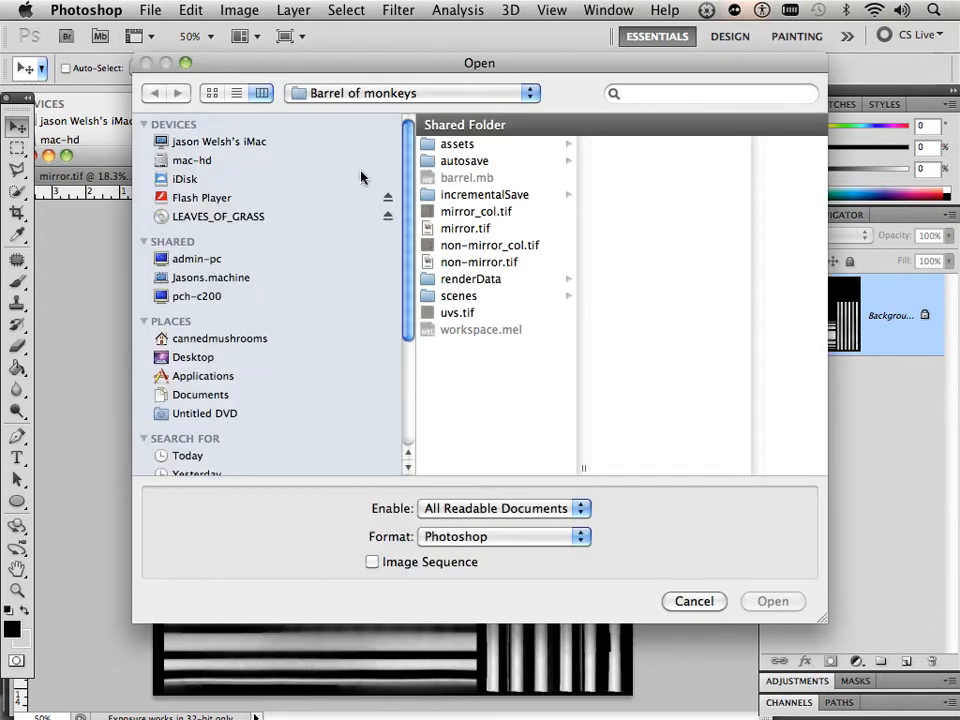
pyautogui.click(467, 244)
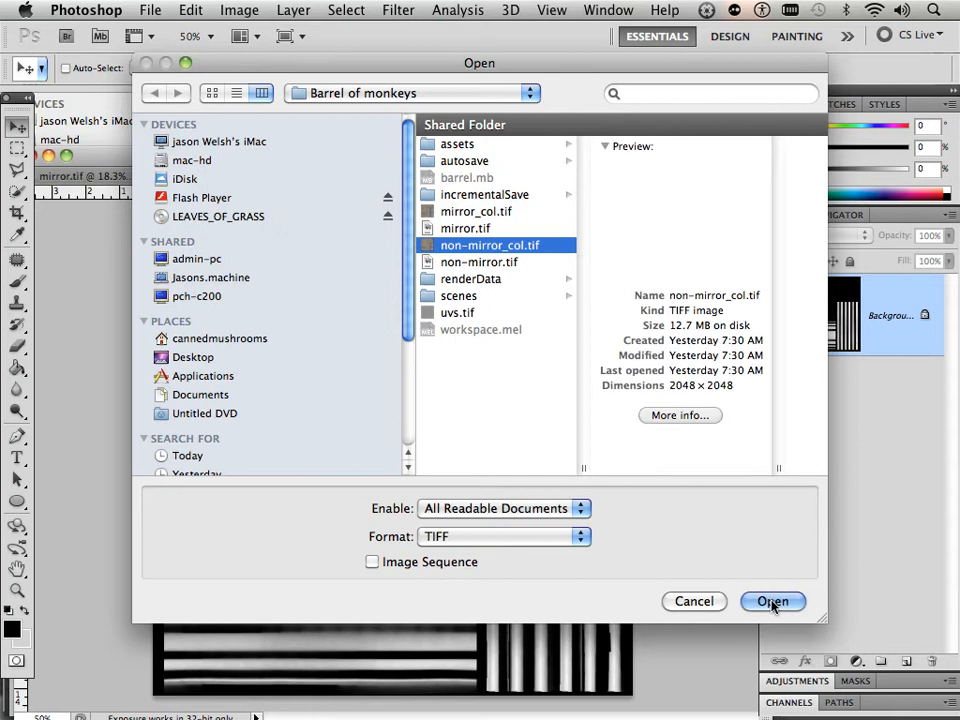
pyautogui.click(771, 600)
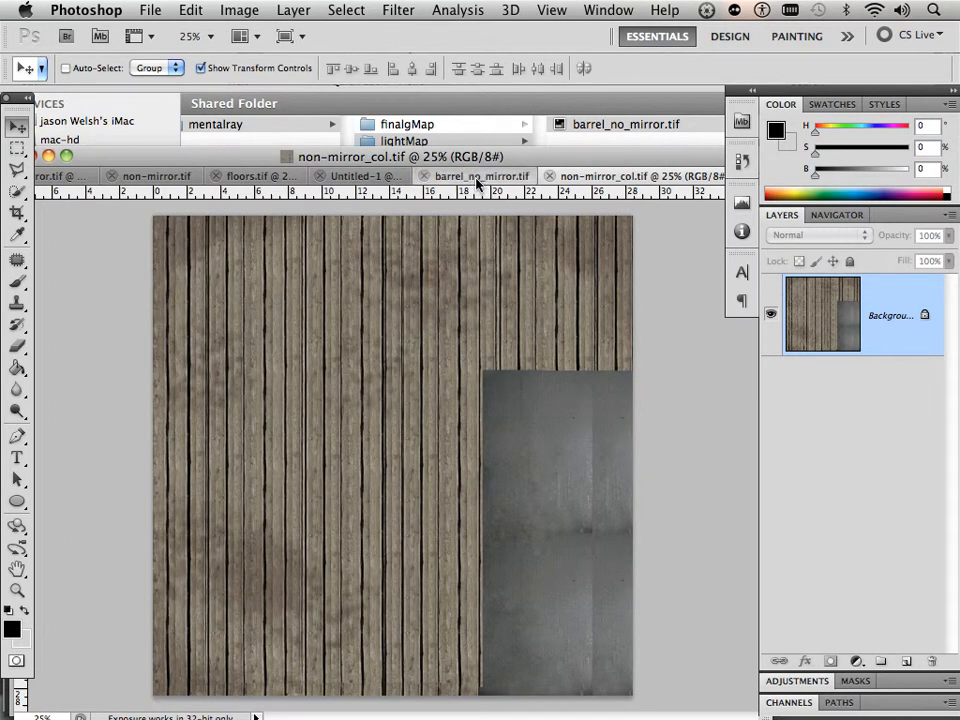
# Duplicate the Background layer of barrel_no_mirror.tif into the non-mirror_col.tif document.
pyautogui.click(477, 178)
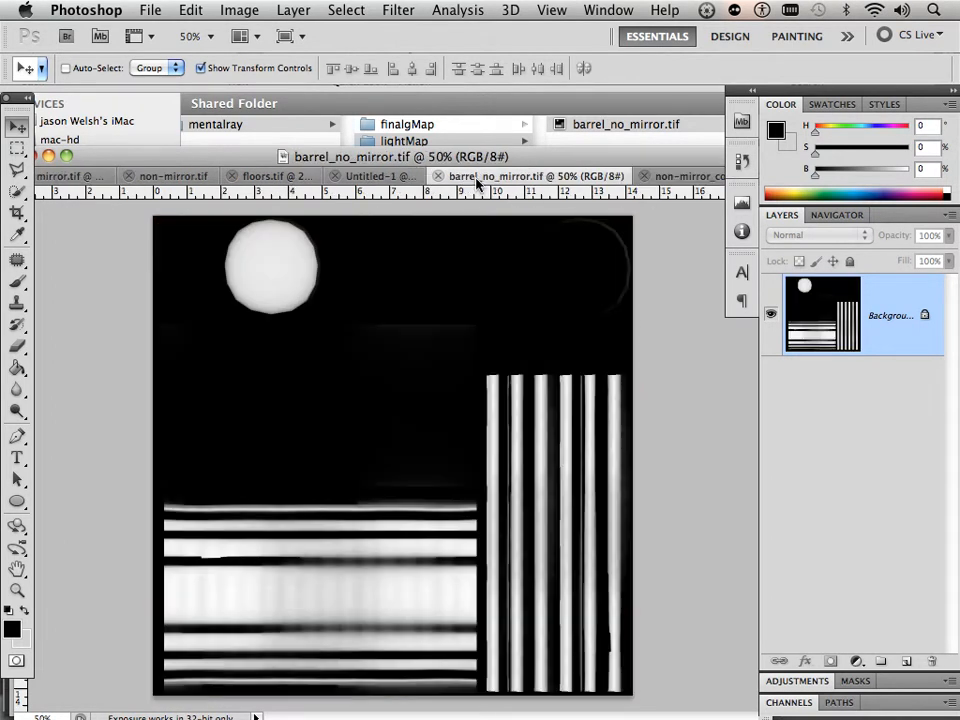
pyautogui.rightClick(868, 341)
pyautogui.click(838, 375)
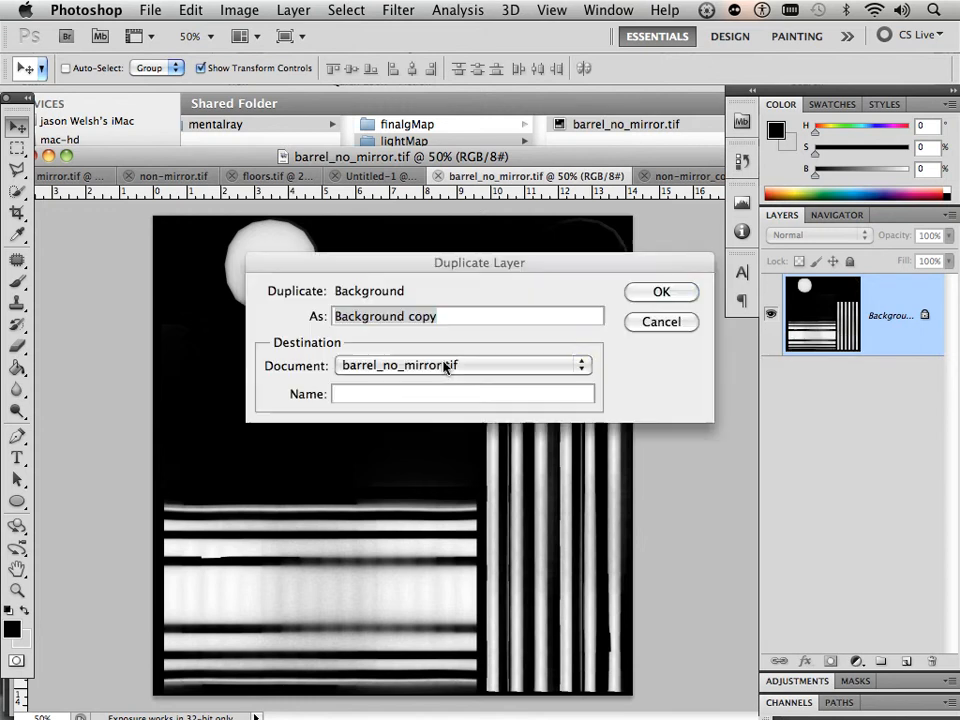
pyautogui.click(440, 368)
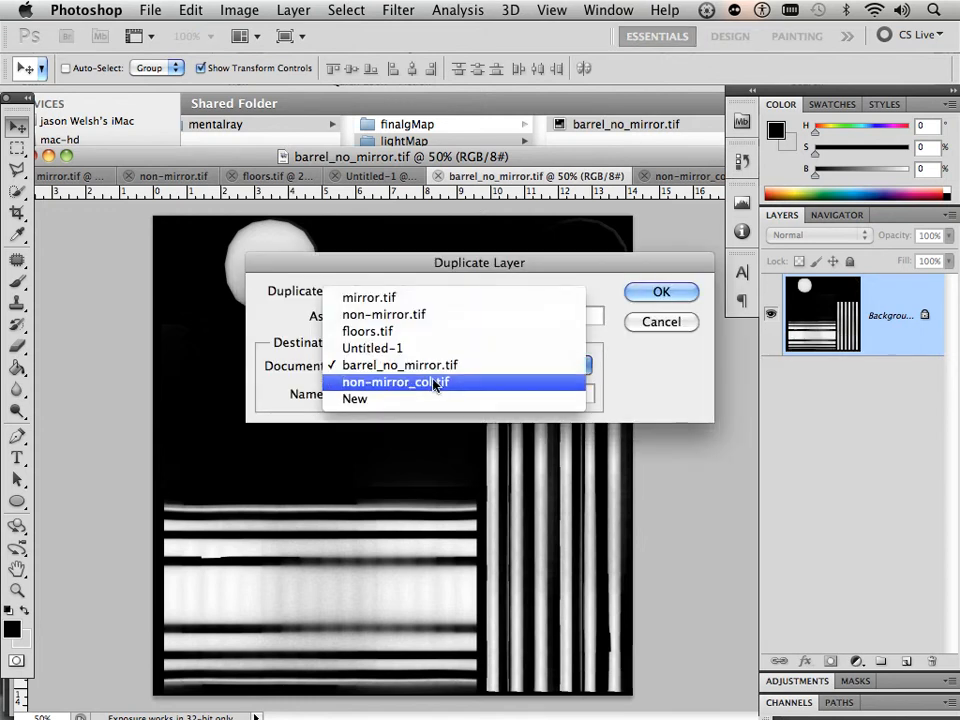
pyautogui.click(437, 383)
pyautogui.click(656, 293)
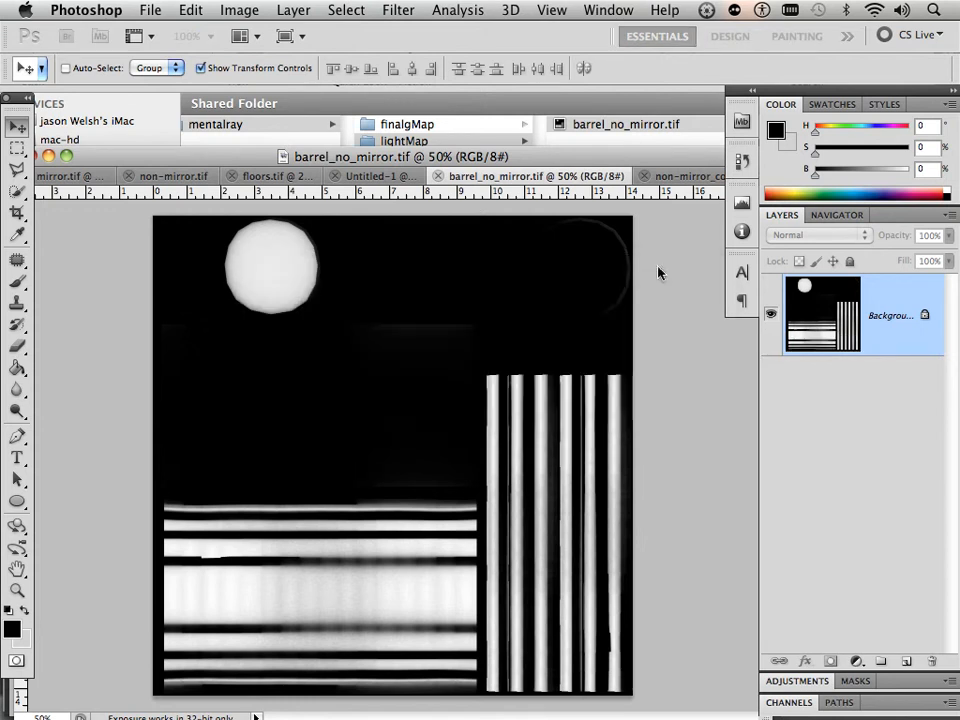
# In non-mirror_col.tif, align the copied bake layer with the canvas's upper-left corner and scale it to fill the whole canvas.
pyautogui.click(670, 180)
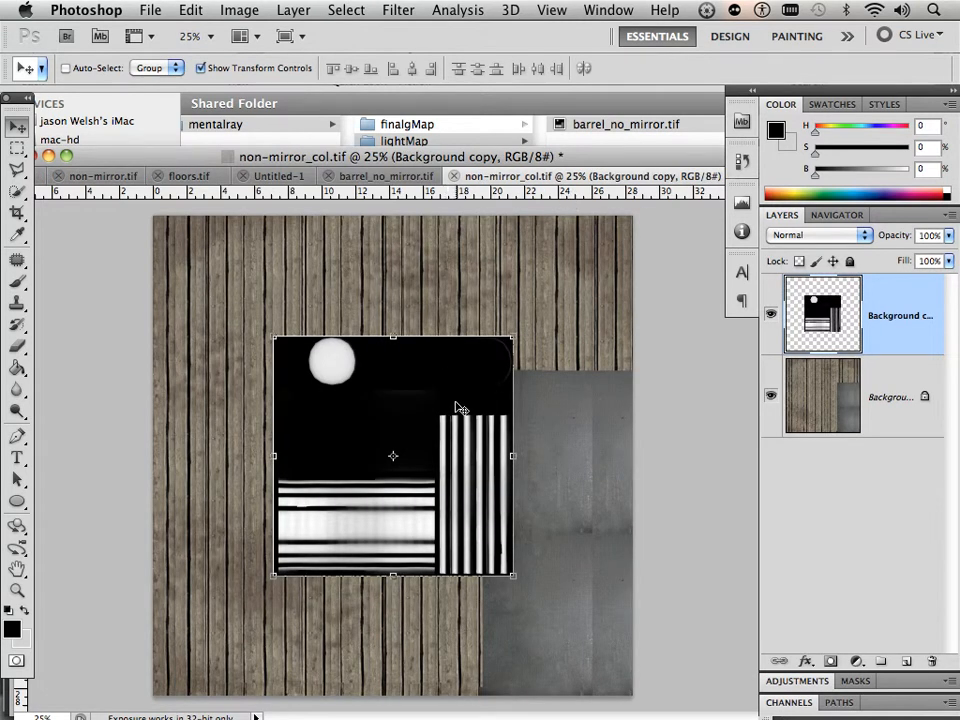
pyautogui.moveTo(457, 408); pyautogui.dragTo(340, 284)
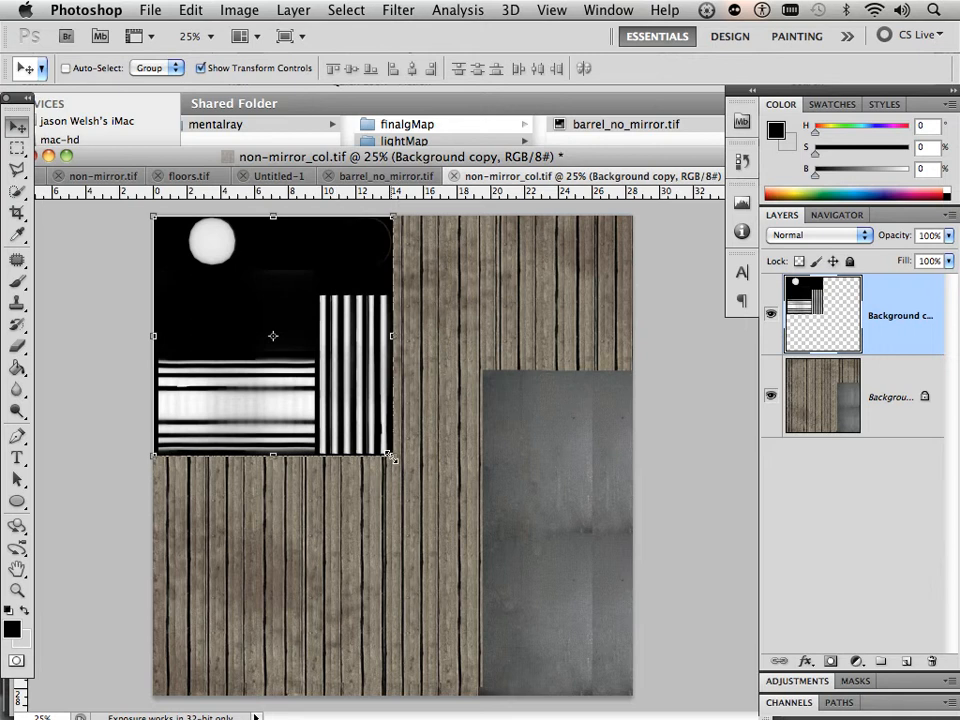
pyautogui.moveTo(390, 455); pyautogui.dragTo(638, 704)
pyautogui.press('Return')
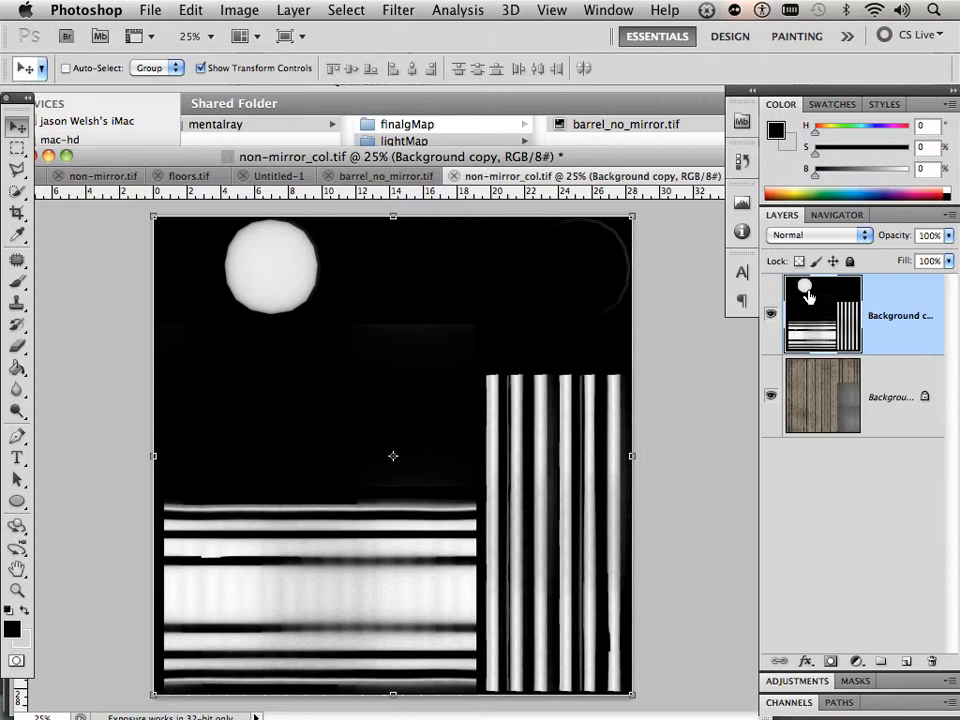
# Save non-mirror_col.tif with no image compression, interleaved pixel order, IBM PC byte order and RLE layer compression.
pyautogui.hotkey('ctrl', 's')
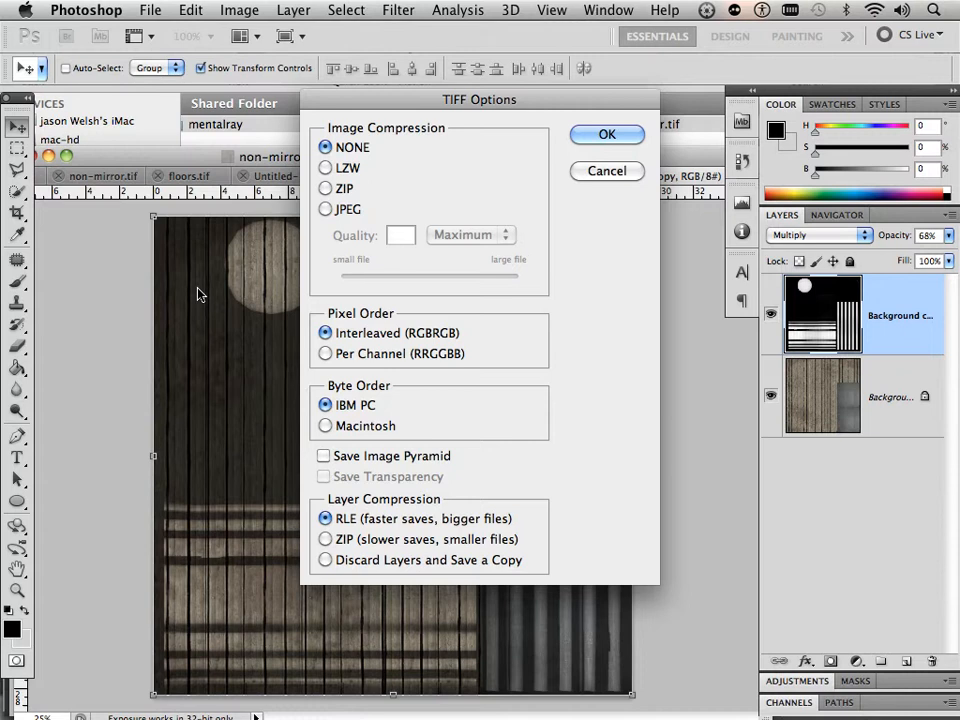
pyautogui.click(590, 138)
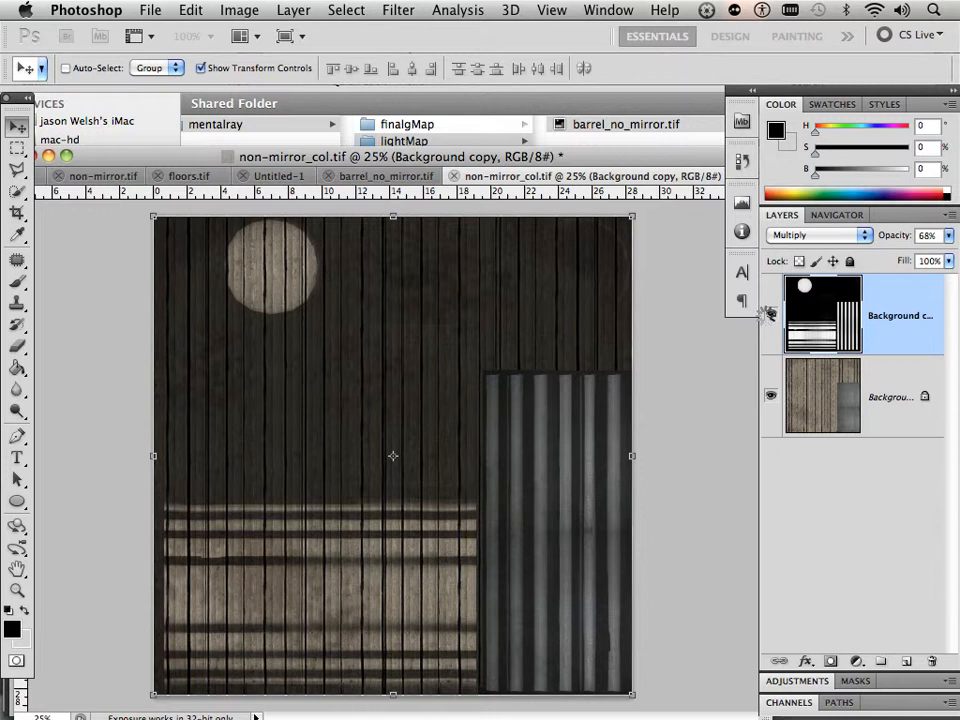
# Close the open image documents, discarding unsaved changes such as those in non-mirror.tif.
pyautogui.moveTo(473, 717)
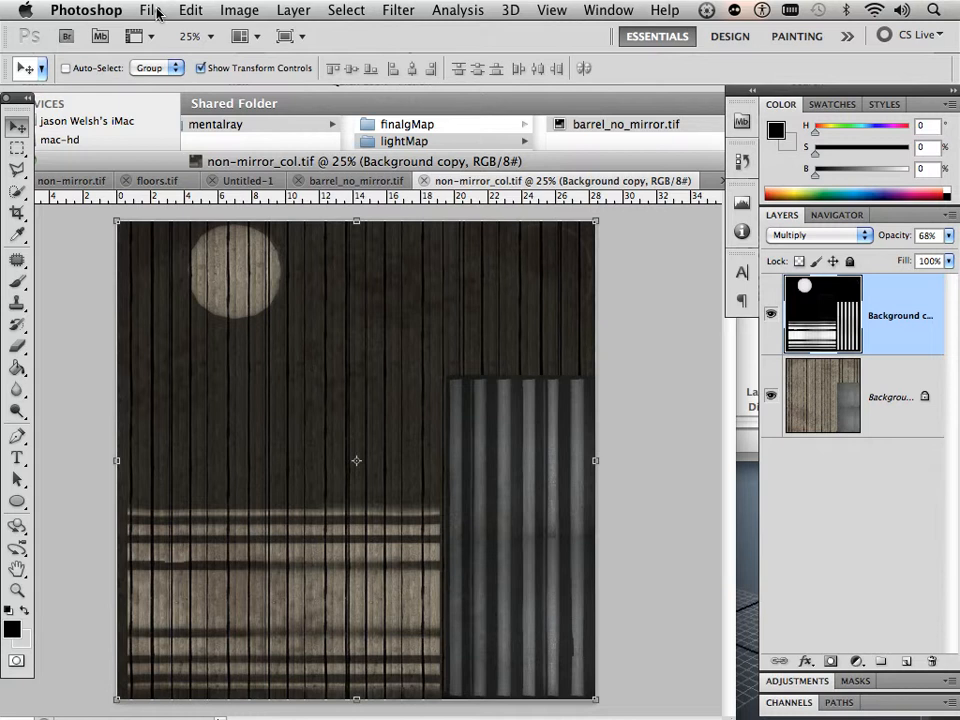
pyautogui.click(385, 293)
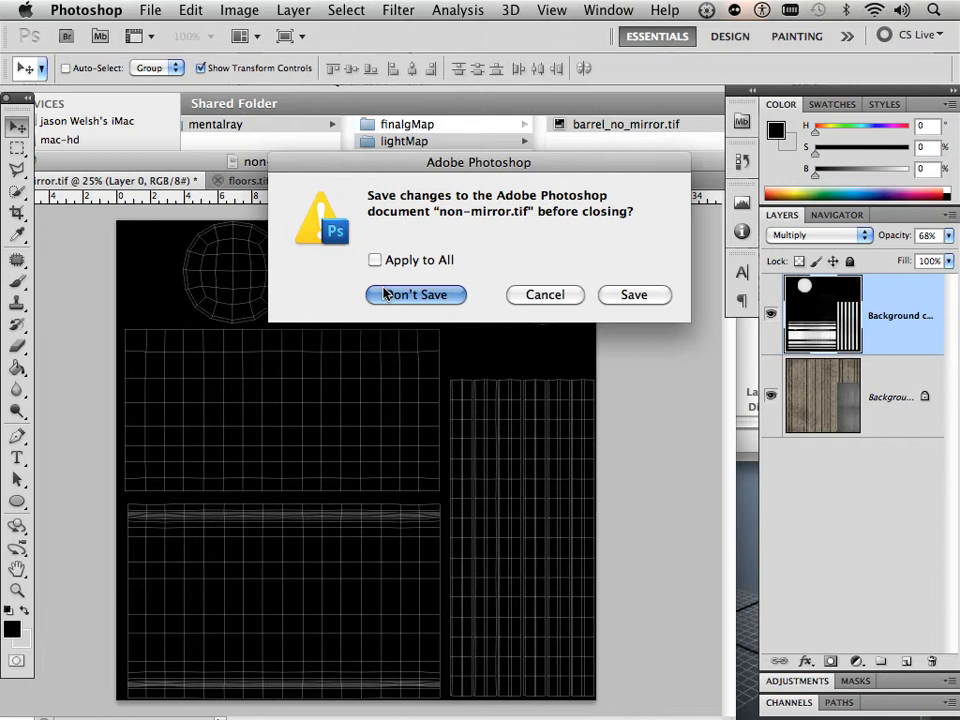
pyautogui.click(385, 293)
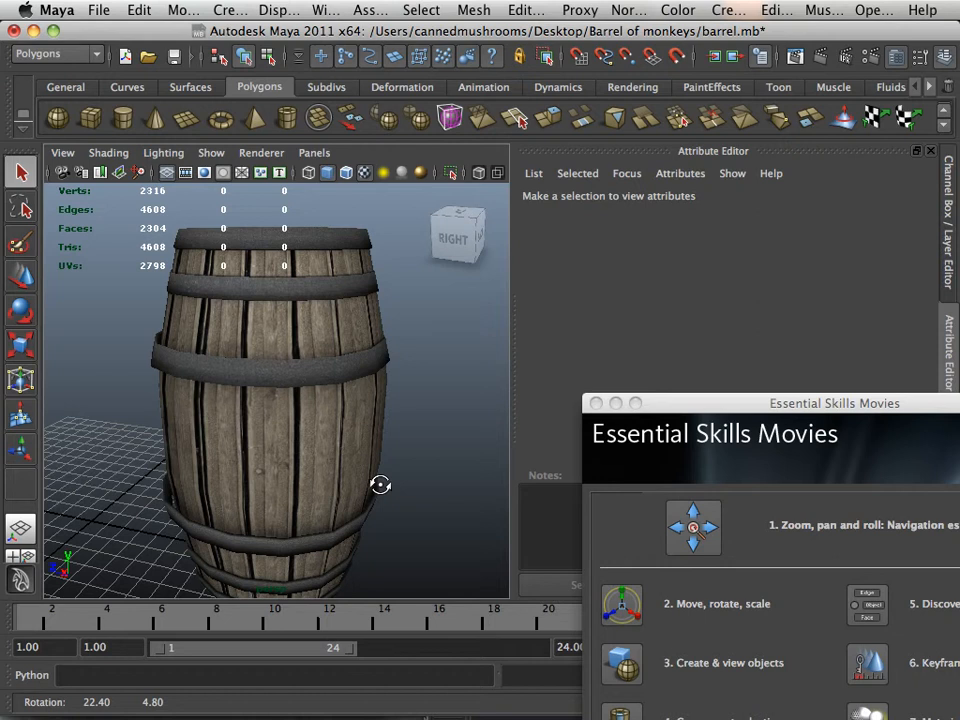
# Examine the updated texture on the barrels' sides, metal bands and underside from several angles.
pyautogui.keyDown('alt'); pyautogui.moveTo(380, 484); pyautogui.dragTo(246, 448); pyautogui.keyUp('alt')
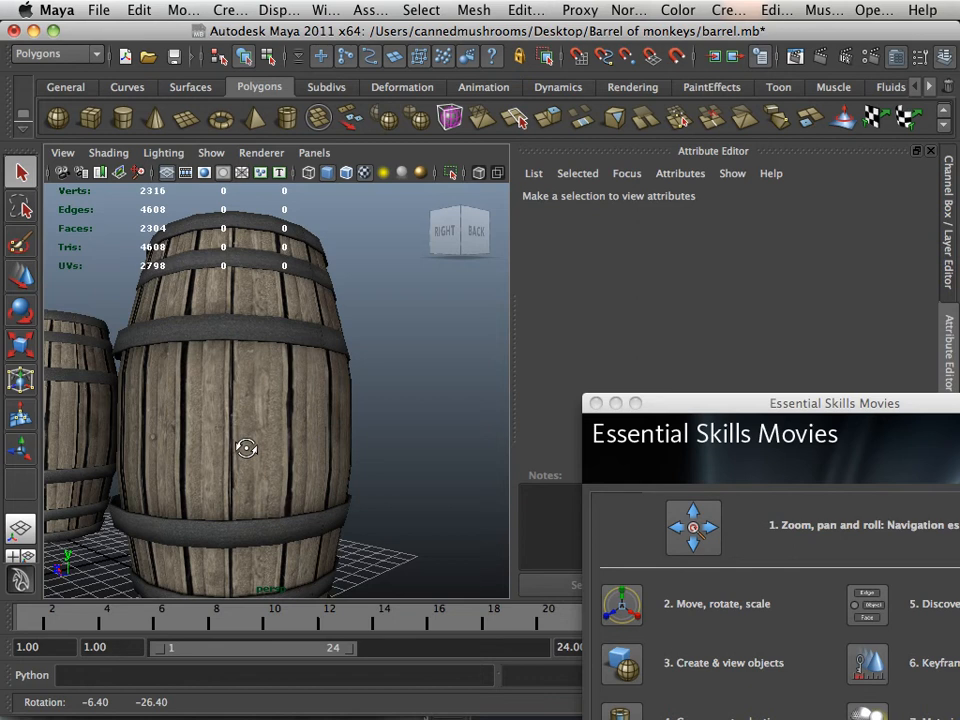
pyautogui.keyDown('alt'); pyautogui.moveTo(246, 448); pyautogui.dragTo(318, 264); pyautogui.keyUp('alt')
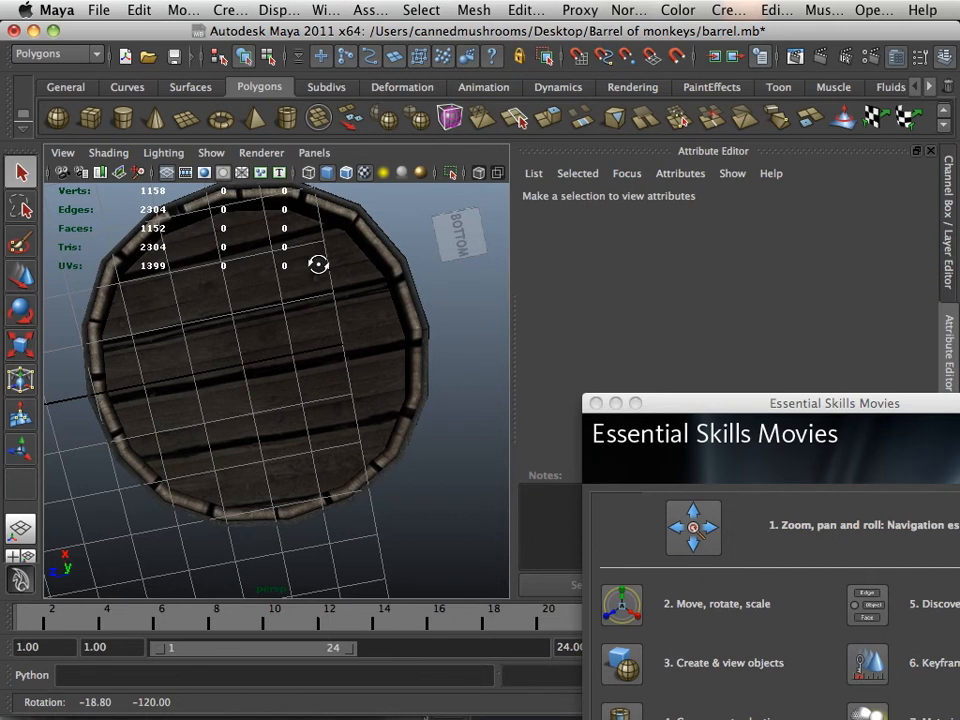
pyautogui.keyDown('alt'); pyautogui.moveTo(318, 264); pyautogui.dragTo(278, 401); pyautogui.keyUp('alt')
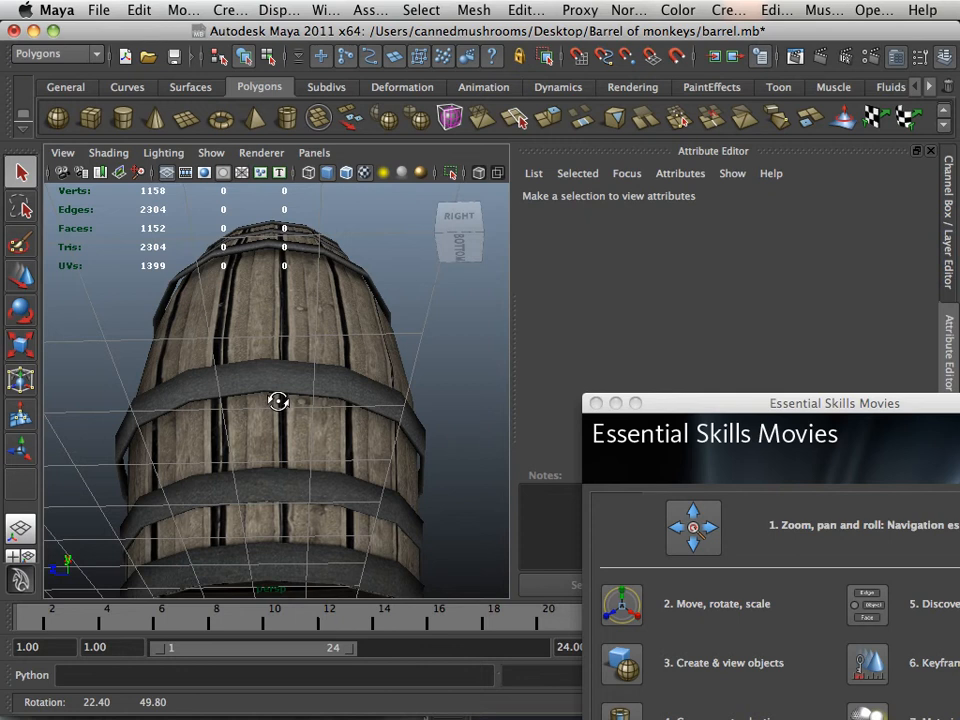
pyautogui.keyDown('alt'); pyautogui.moveTo(278, 401); pyautogui.dragTo(280, 364); pyautogui.keyUp('alt')
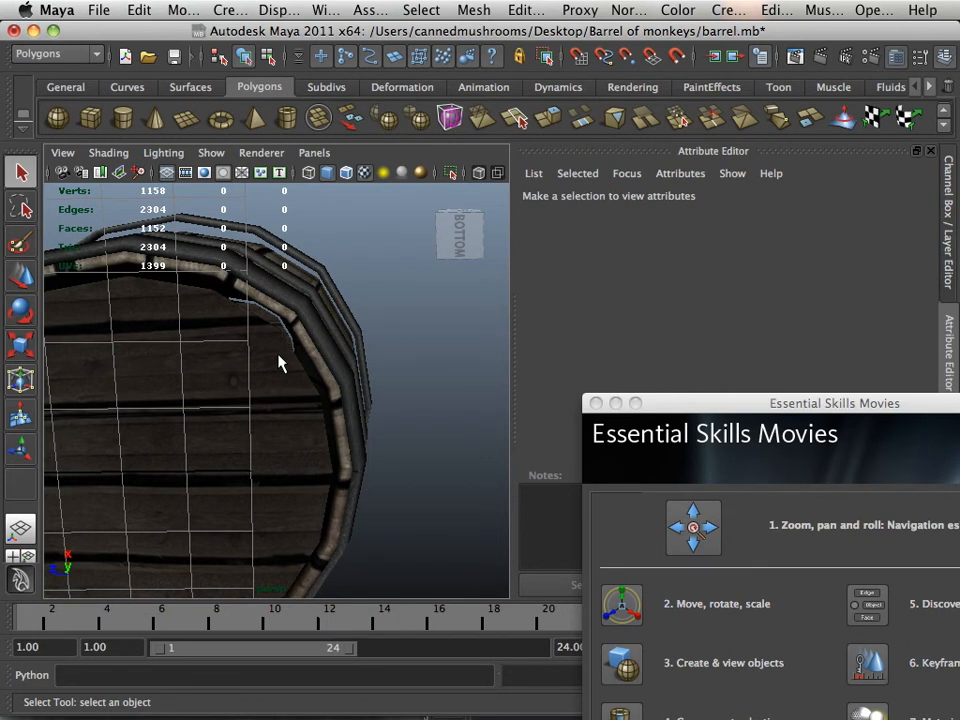
pyautogui.keyDown('alt'); pyautogui.moveTo(280, 364); pyautogui.dragTo(164, 424); pyautogui.keyUp('alt')
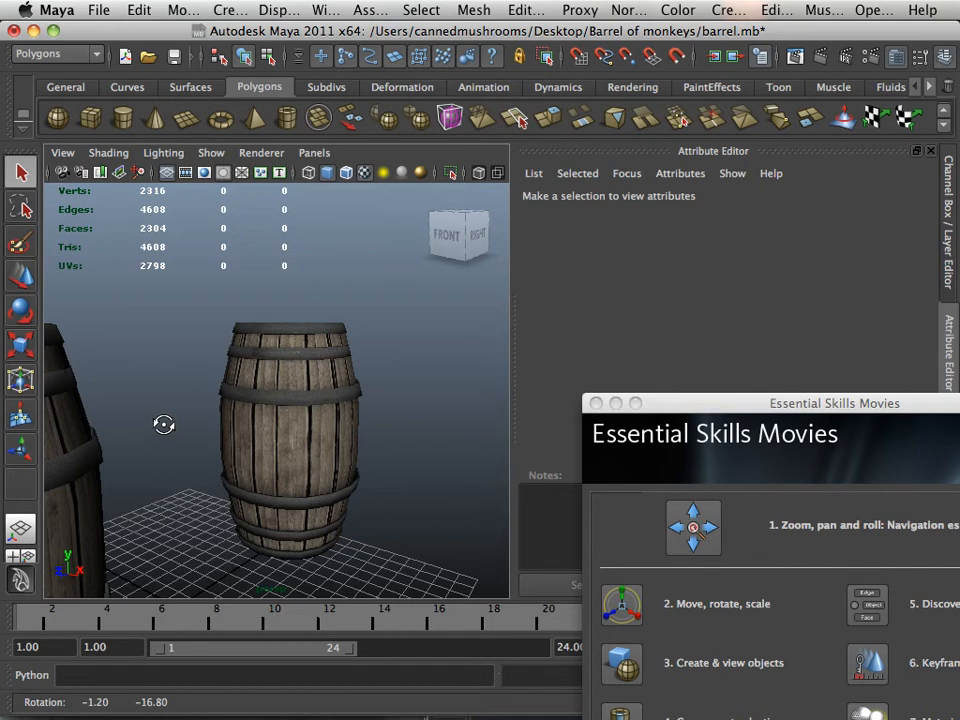
pyautogui.keyDown('alt'); pyautogui.moveTo(164, 424); pyautogui.dragTo(335, 450); pyautogui.keyUp('alt')
# Assign the existing lambert1 material to the barrel polySurface16.
pyautogui.click(335, 450)
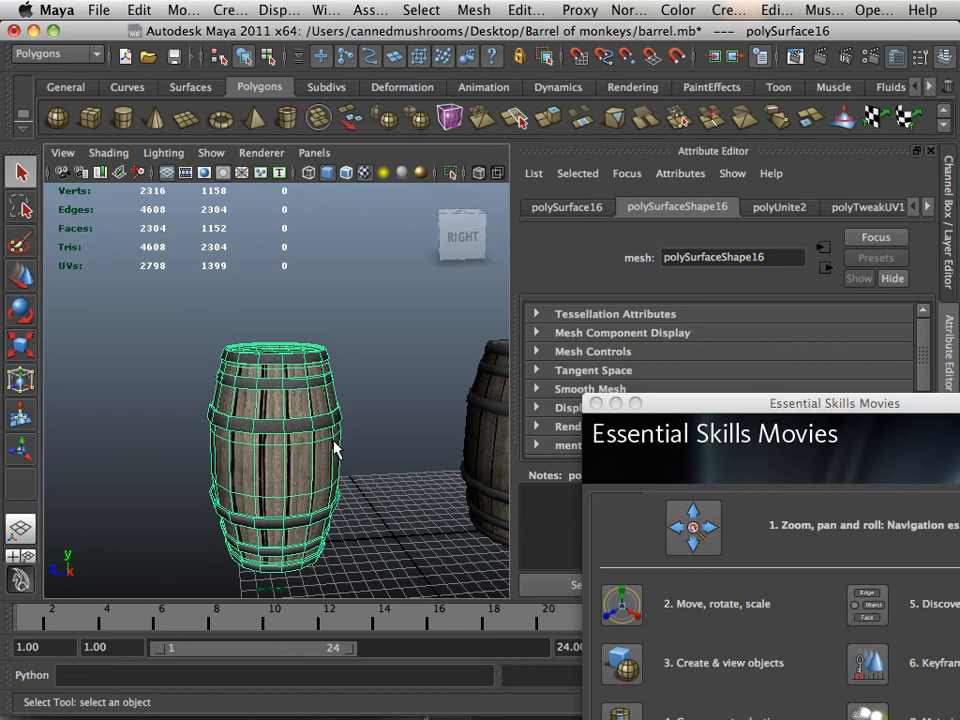
pyautogui.moveTo(253, 345); pyautogui.dragTo(333, 667, button='right')
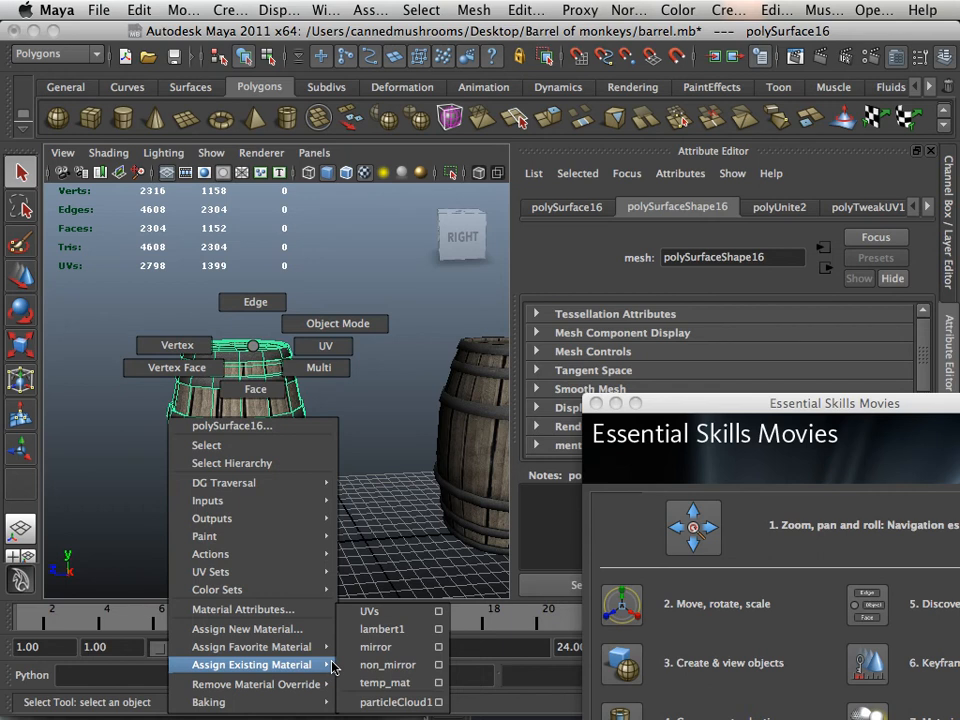
pyautogui.moveTo(332, 668); pyautogui.dragTo(382, 629, button='right')
# Bake the selected barrel with mental ray to one 1024 x 1024 8-bit TIFF map, using the prefix "barrel mirror" and 4 samples.
pyautogui.press('F6')
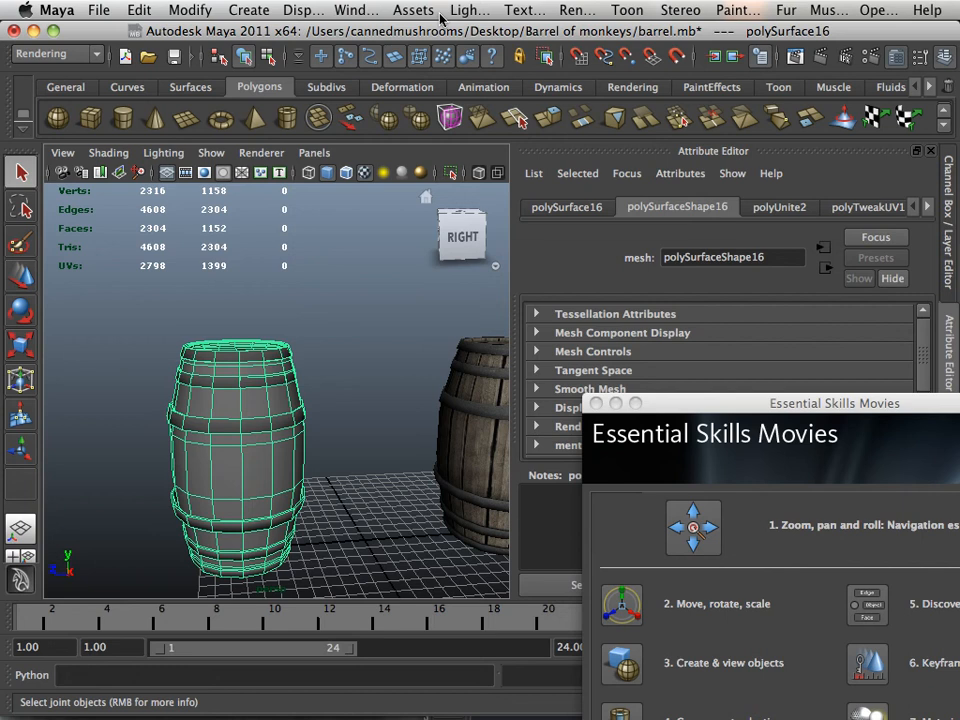
pyautogui.click(468, 11)
pyautogui.click(645, 325)
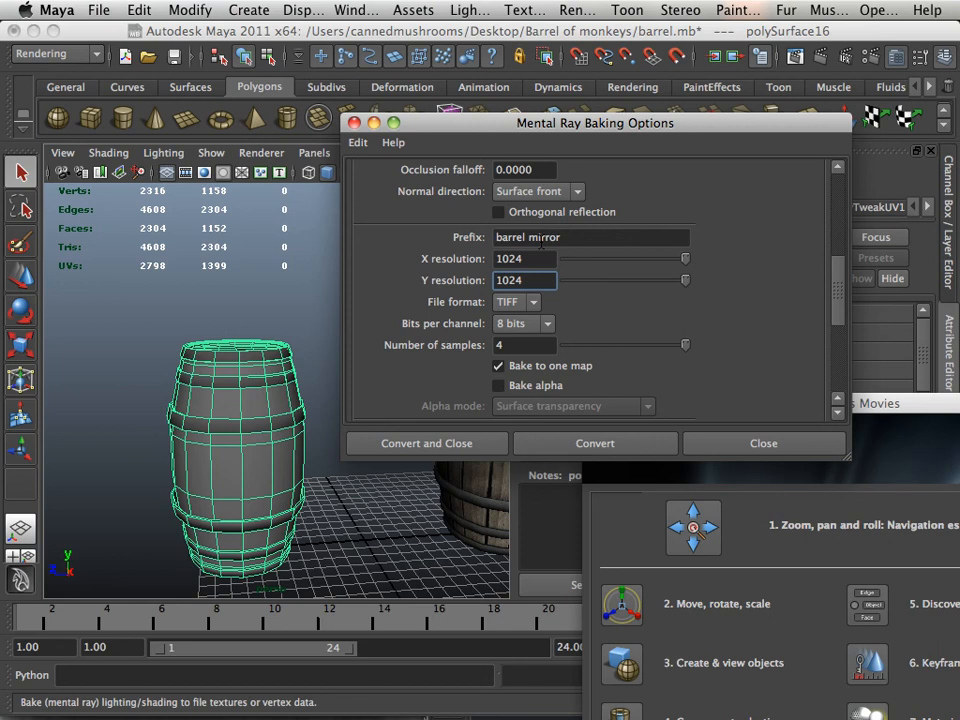
pyautogui.scroll(-3, 541, 242)
pyautogui.click(590, 446)
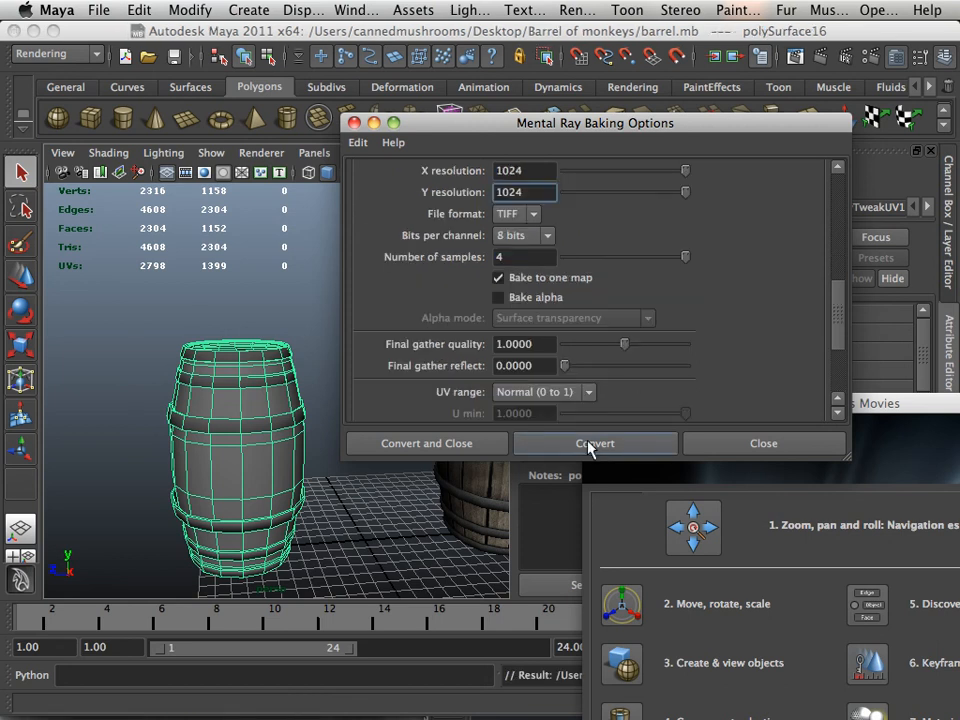